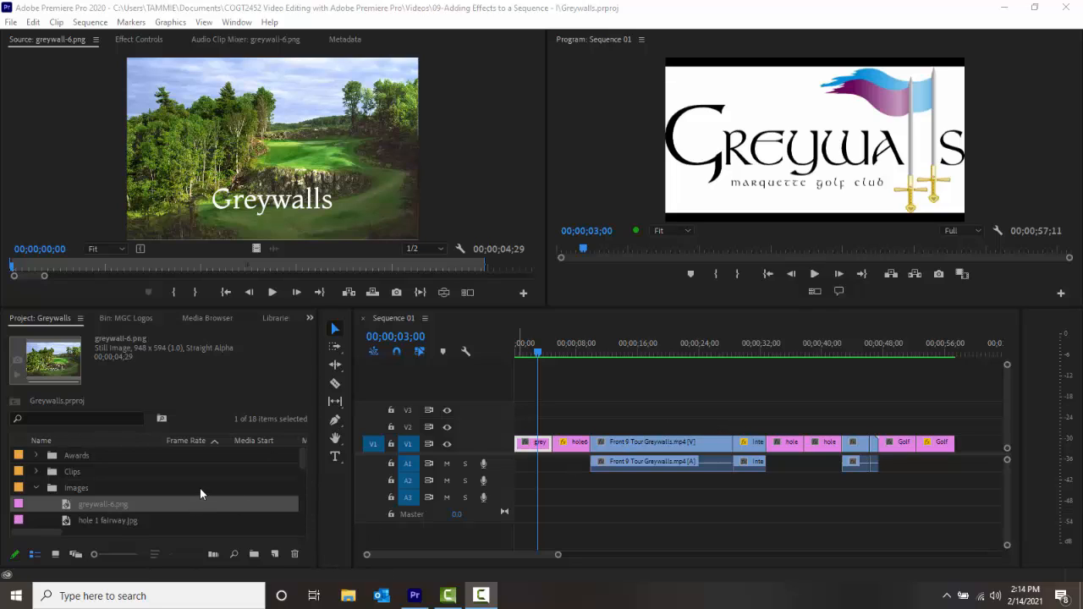
# Create a 720 × 480 adjustment layer at 29.97 fps Drop-Frame with the D1/DV NTSC Widescreen 16:9 pixel aspect ratio.
pyautogui.scroll(-2, 200, 489)
pyautogui.scroll(2, 185, 504)
pyautogui.scroll(-2, 187, 504)
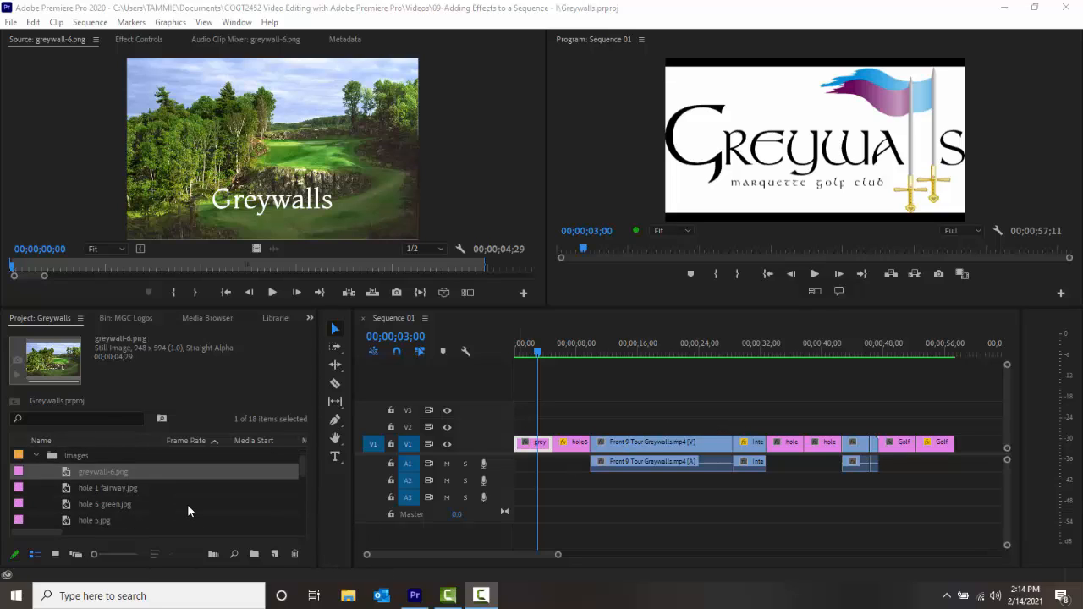
pyautogui.scroll(2, 187, 504)
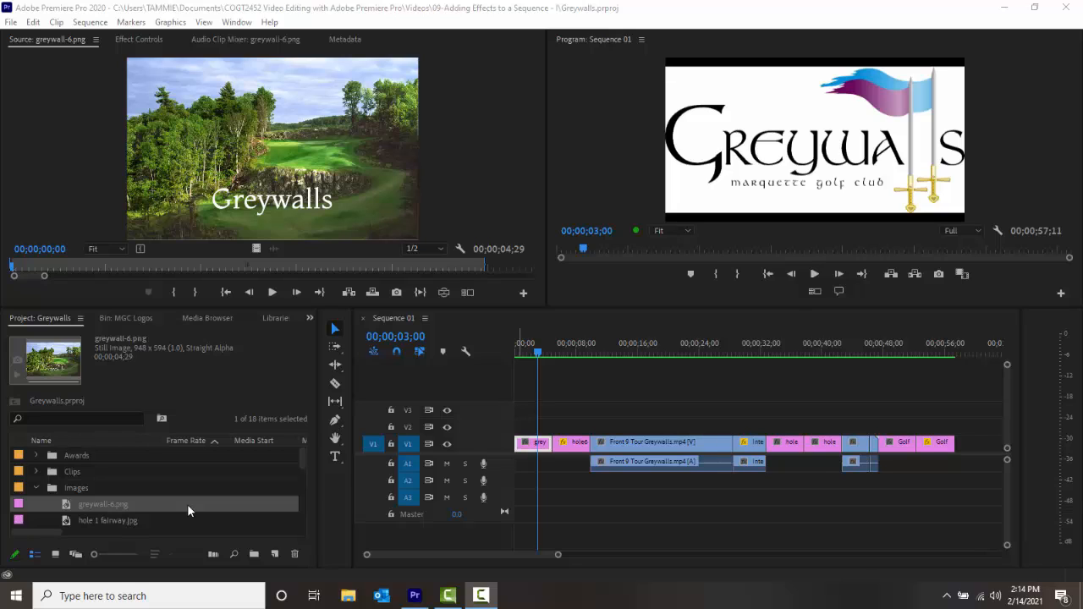
pyautogui.click(274, 554)
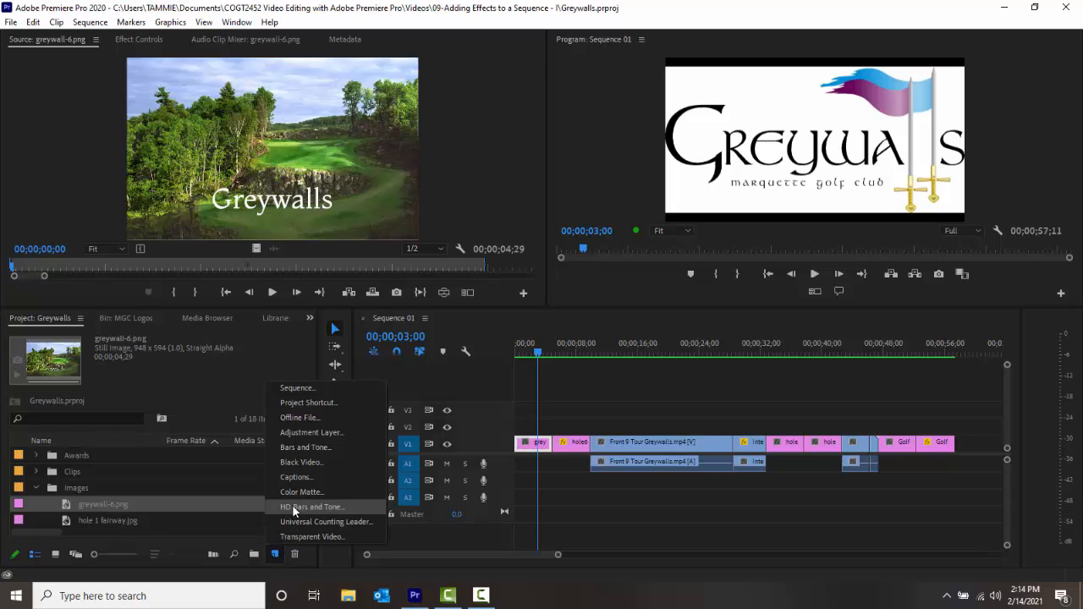
pyautogui.click(289, 436)
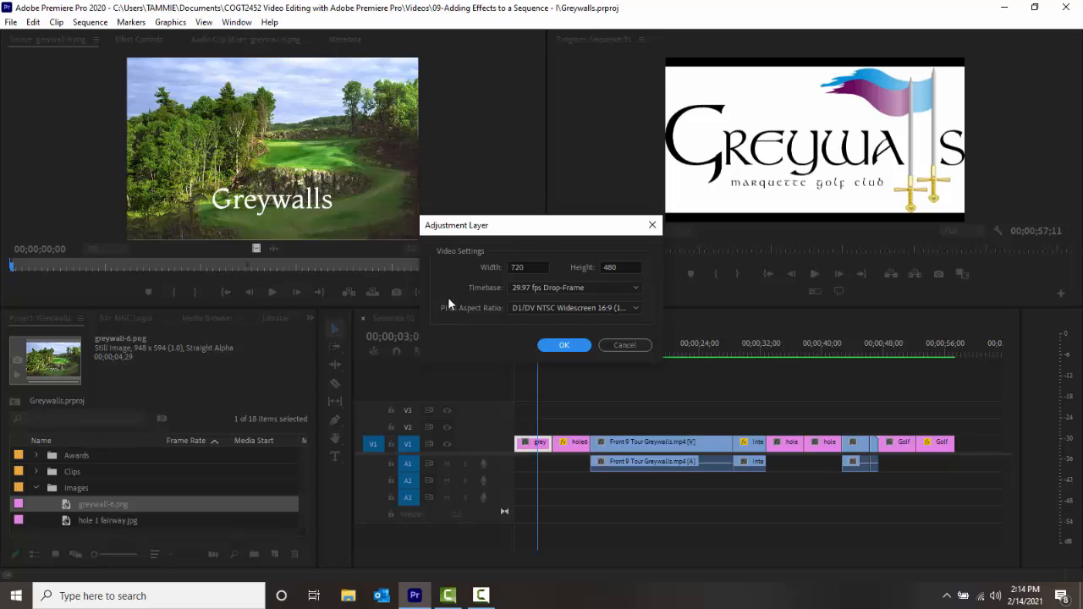
pyautogui.click(563, 346)
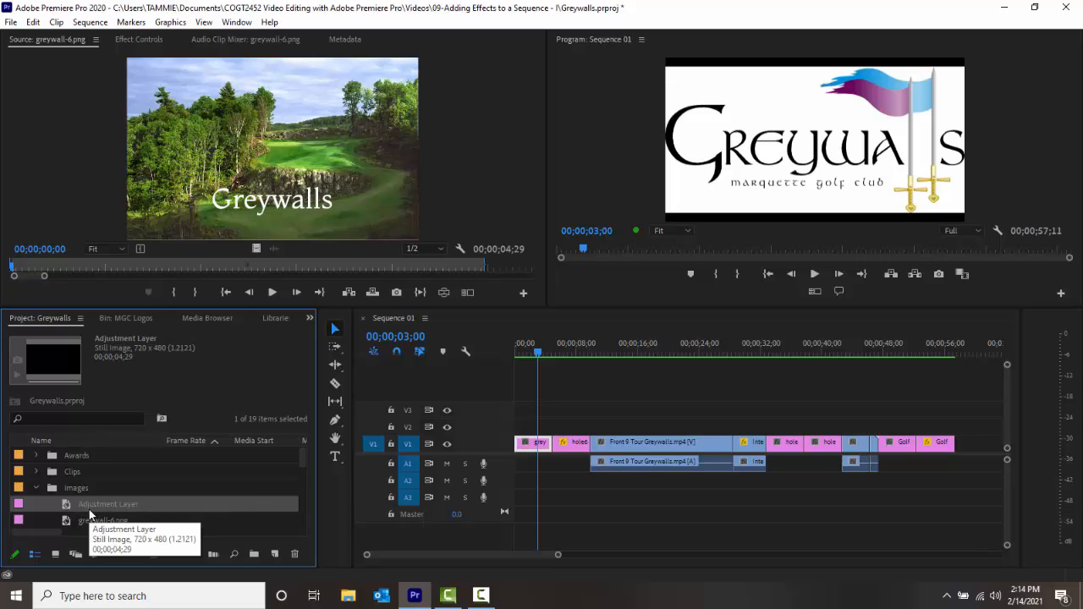
# Place the adjustment layer on track V2 so that it overlaps the short Hole 7 Greywalls clip.
pyautogui.moveTo(89, 513); pyautogui.dragTo(851, 431)
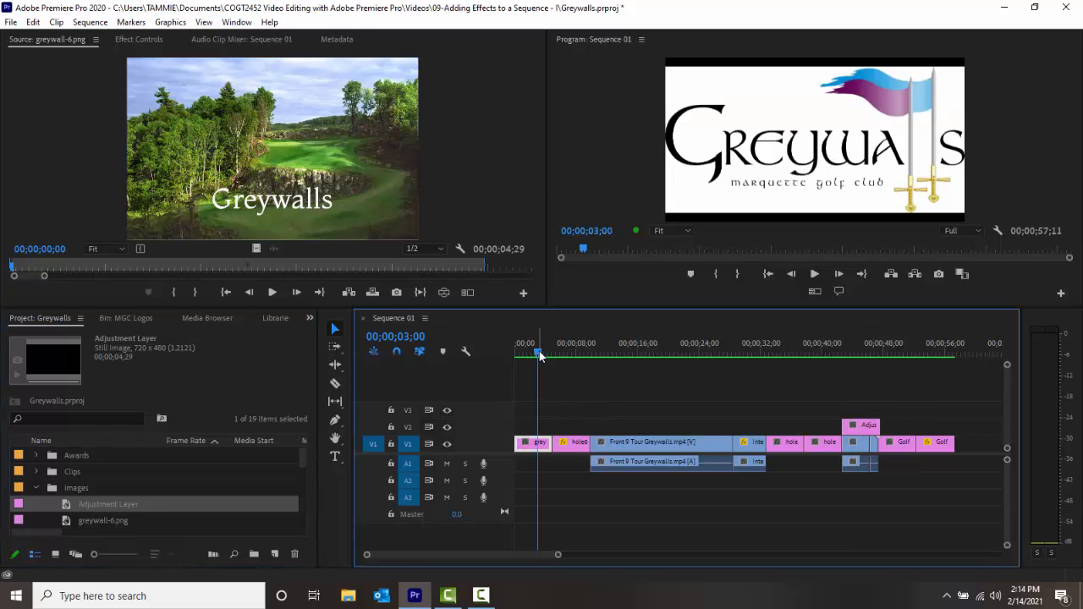
pyautogui.moveTo(539, 354); pyautogui.dragTo(858, 427)
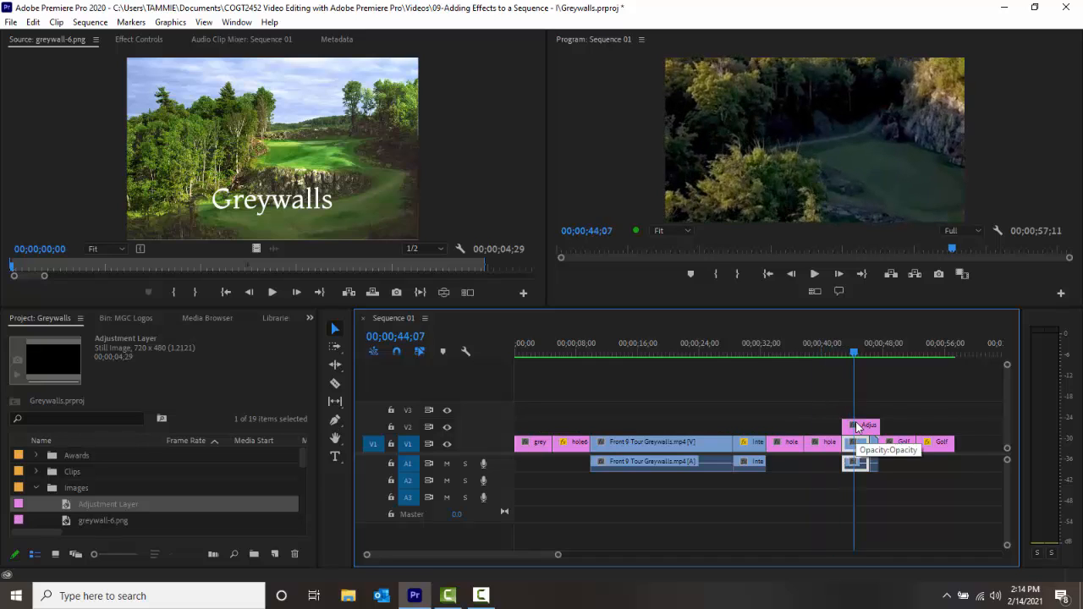
pyautogui.moveTo(857, 424); pyautogui.dragTo(837, 427)
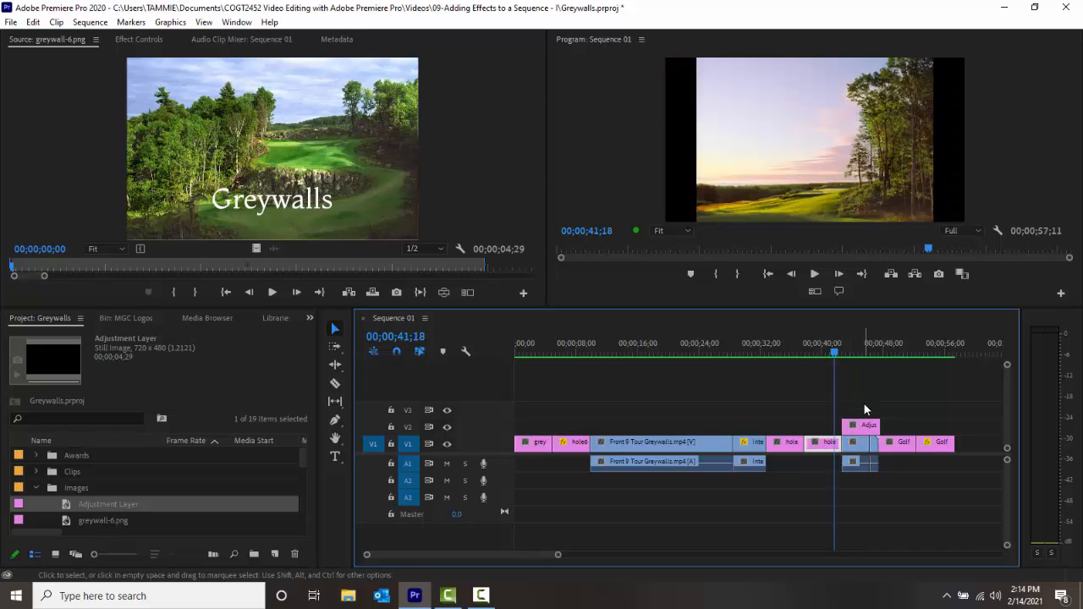
pyautogui.moveTo(857, 430); pyautogui.dragTo(881, 435)
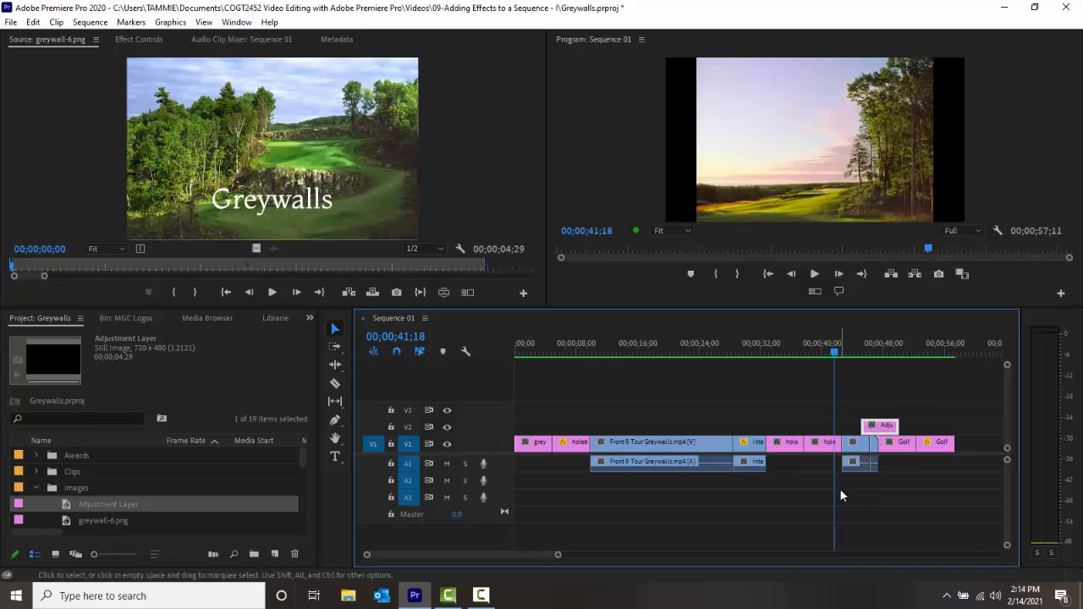
# Trim and align the adjustment layer on V2 so that it starts and ends with the Hole 7 Greywalls clip.
pyautogui.press('=')
pyautogui.press('=')
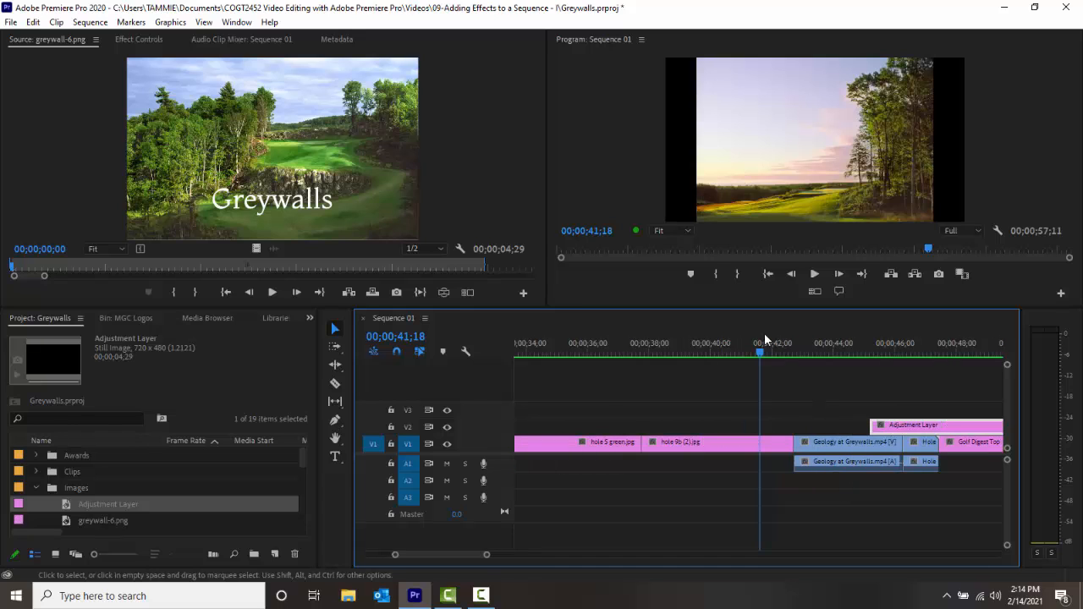
pyautogui.moveTo(762, 350); pyautogui.dragTo(912, 415)
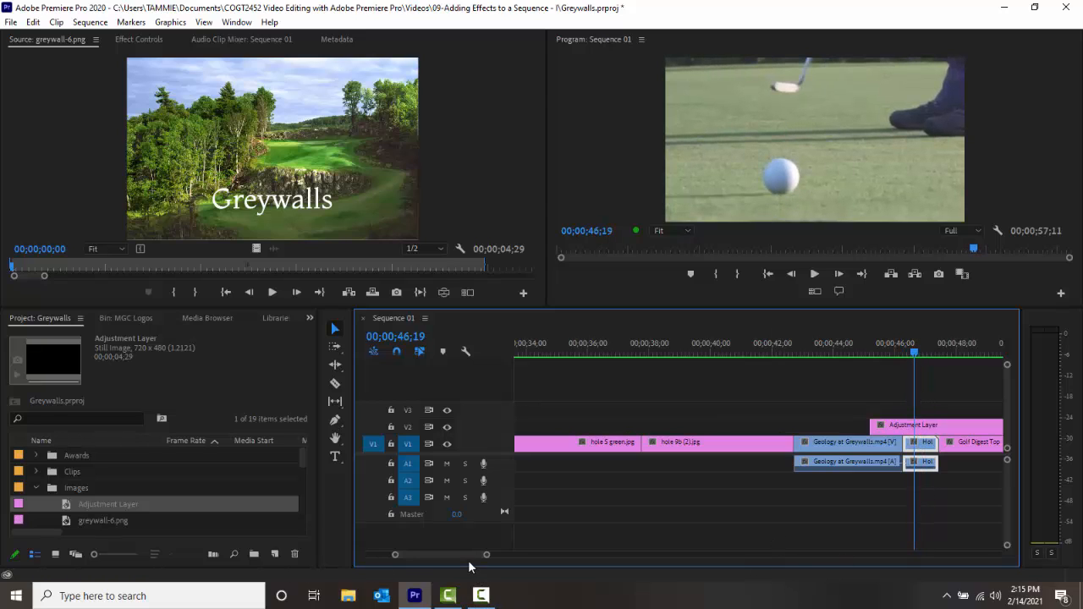
pyautogui.moveTo(465, 555); pyautogui.dragTo(470, 555)
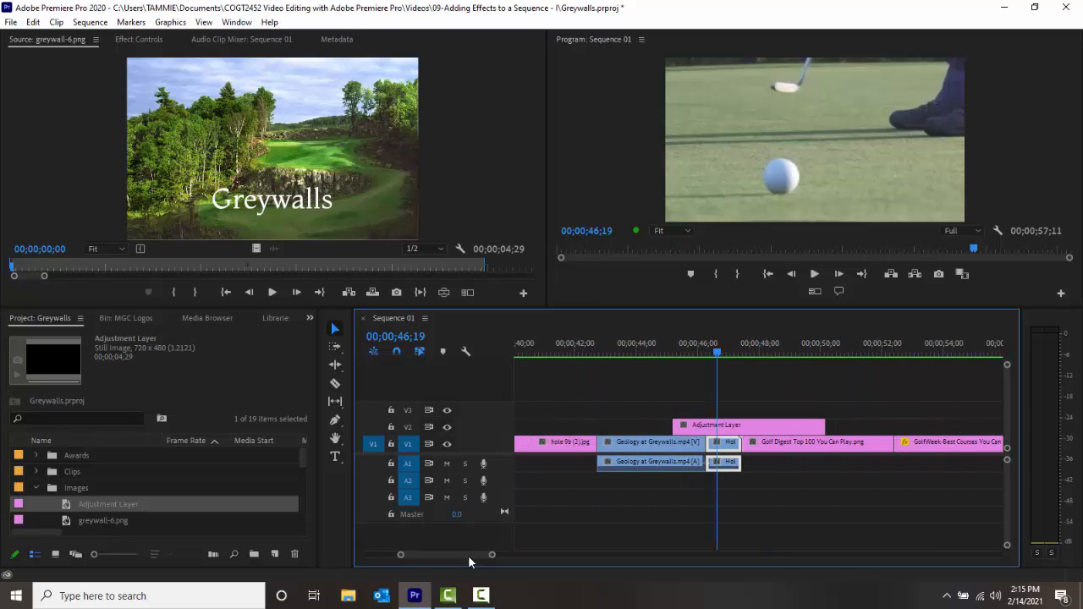
pyautogui.press('=')
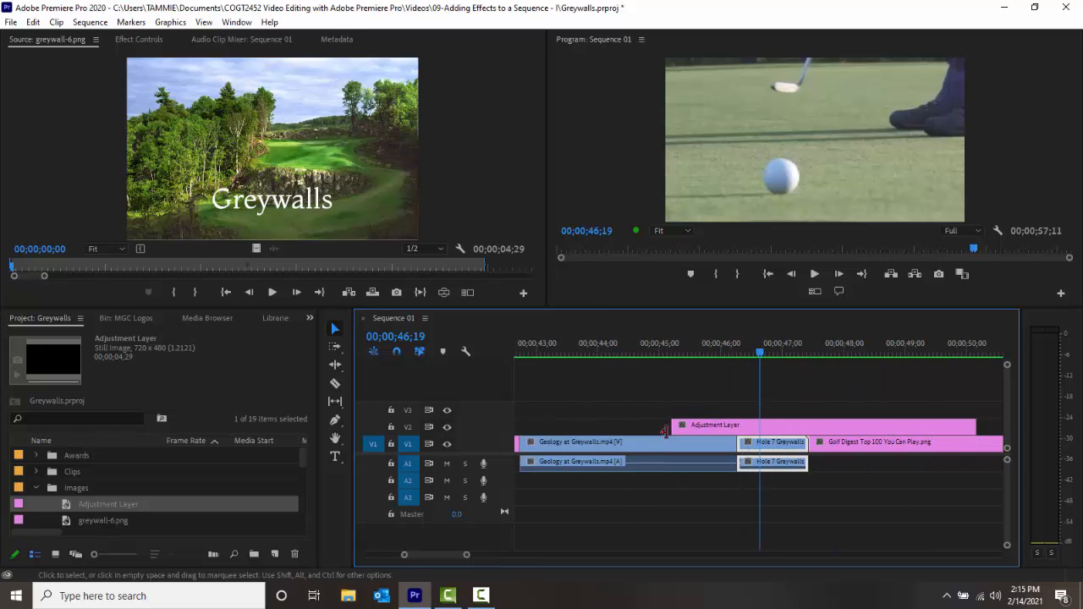
pyautogui.moveTo(674, 425); pyautogui.dragTo(765, 421)
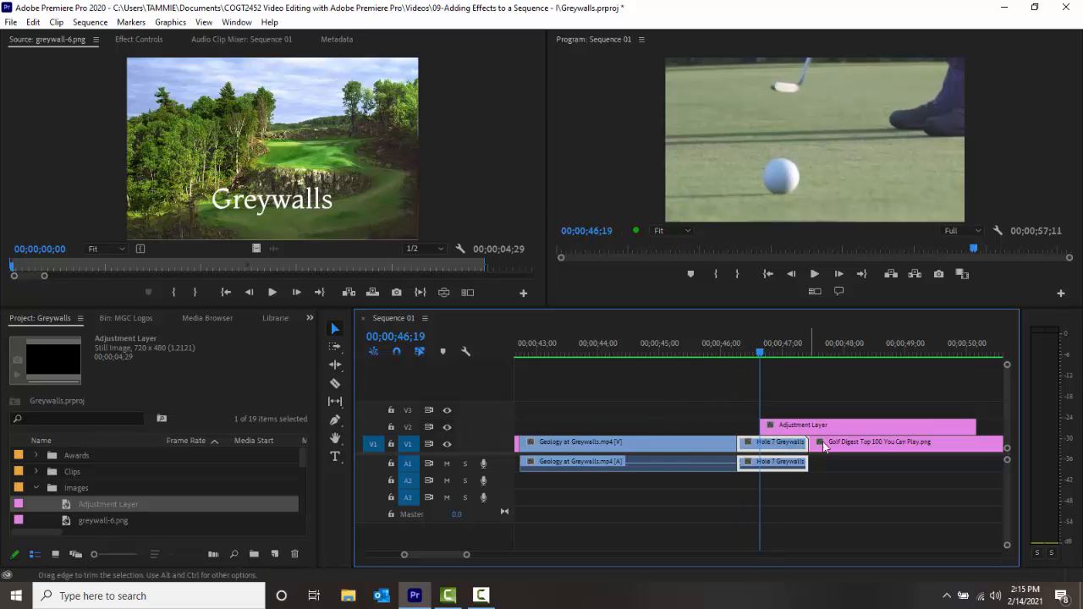
pyautogui.moveTo(844, 429); pyautogui.dragTo(823, 432)
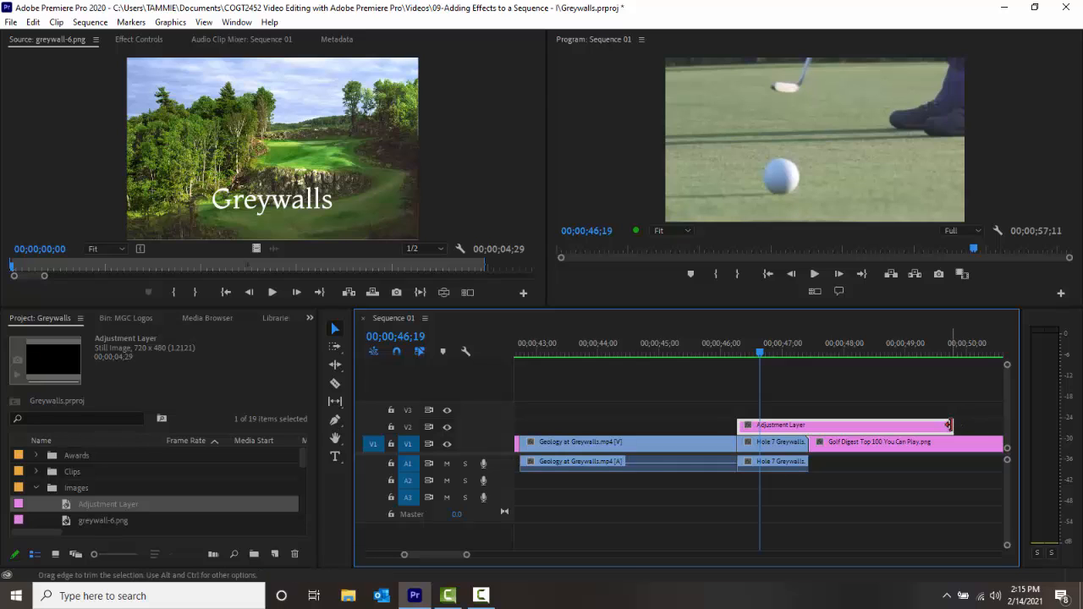
pyautogui.moveTo(954, 426); pyautogui.dragTo(809, 430)
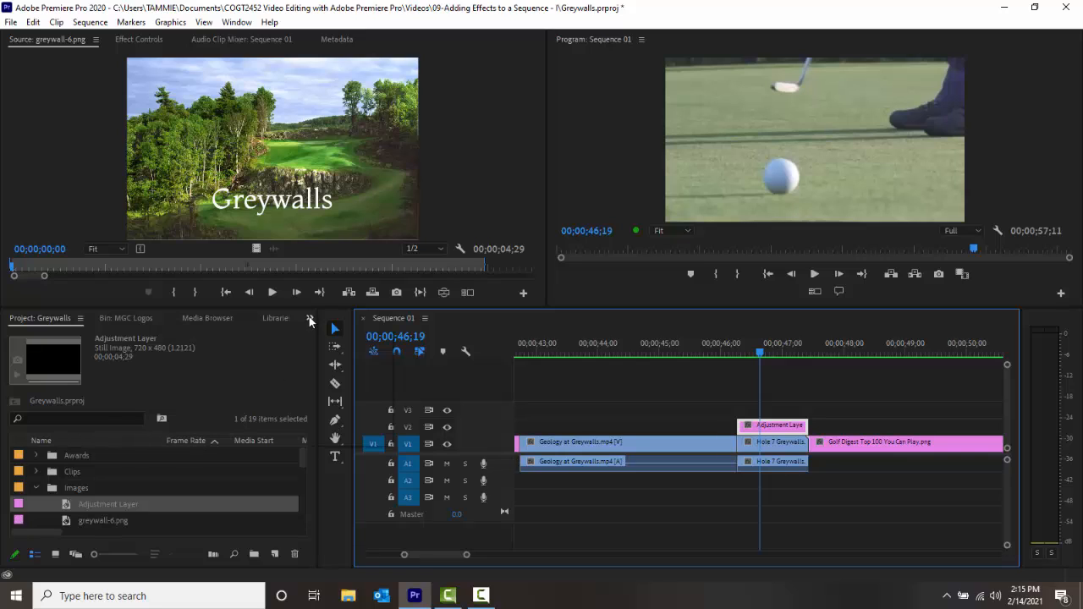
# Apply the Gaussian Blur video effect to the adjustment layer on V2.
pyautogui.click(310, 319)
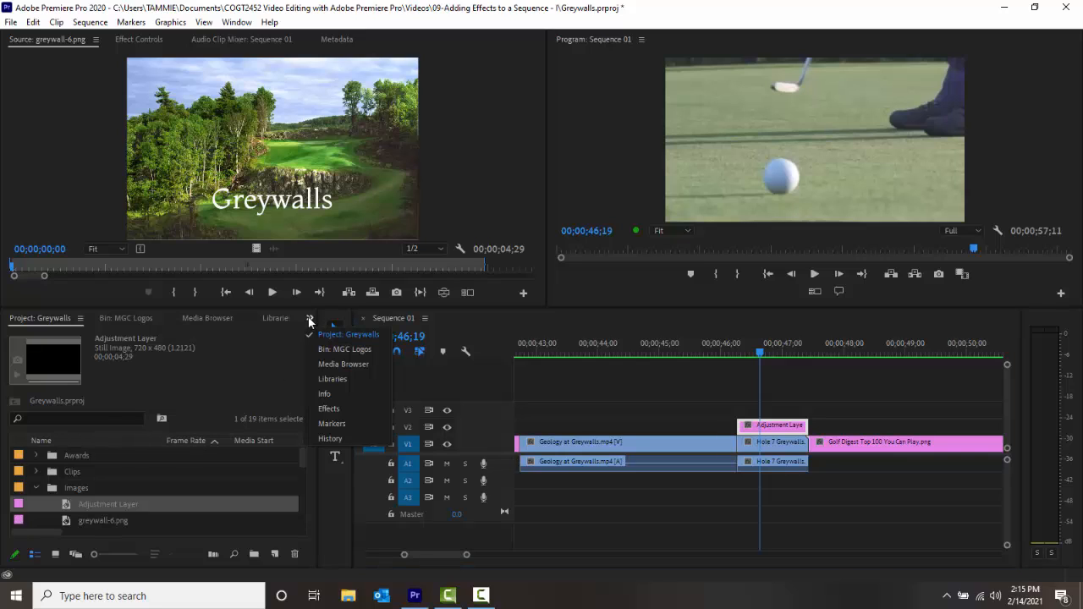
pyautogui.click(312, 409)
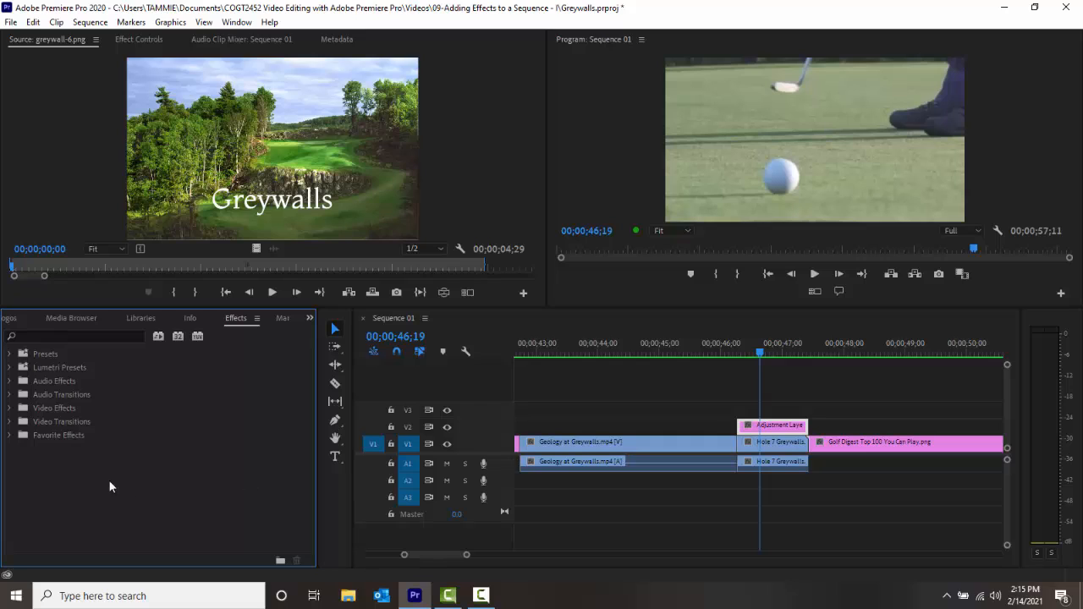
pyautogui.click(10, 409)
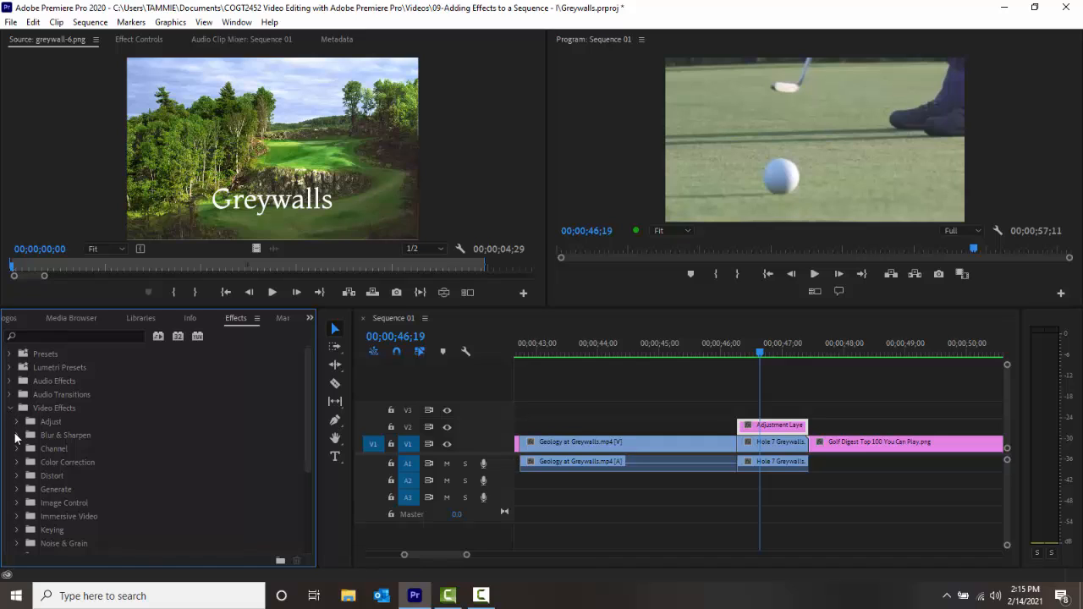
pyautogui.click(17, 435)
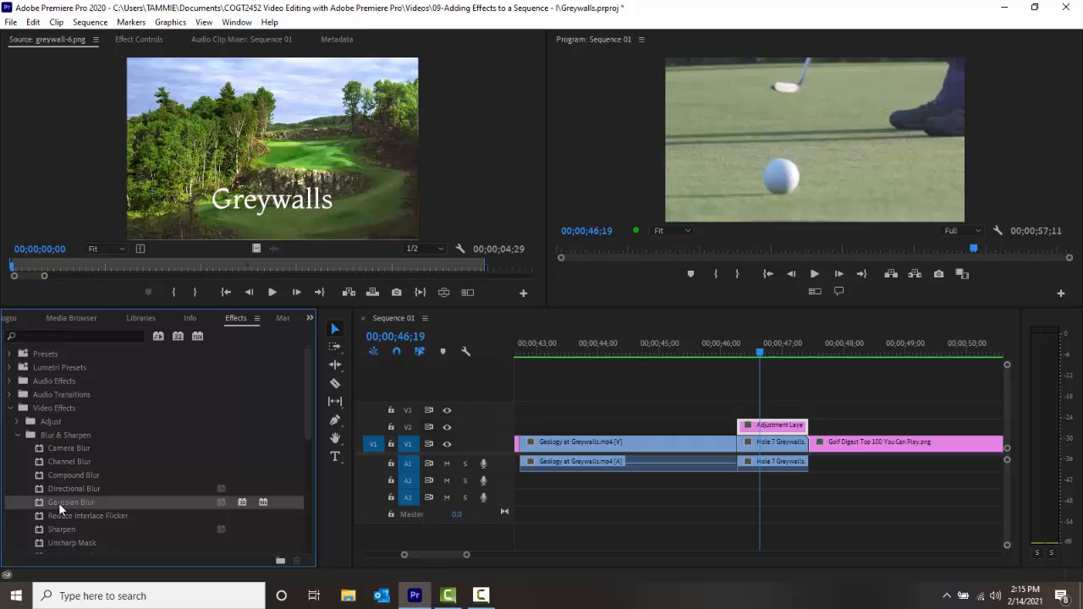
pyautogui.moveTo(58, 503); pyautogui.dragTo(791, 429)
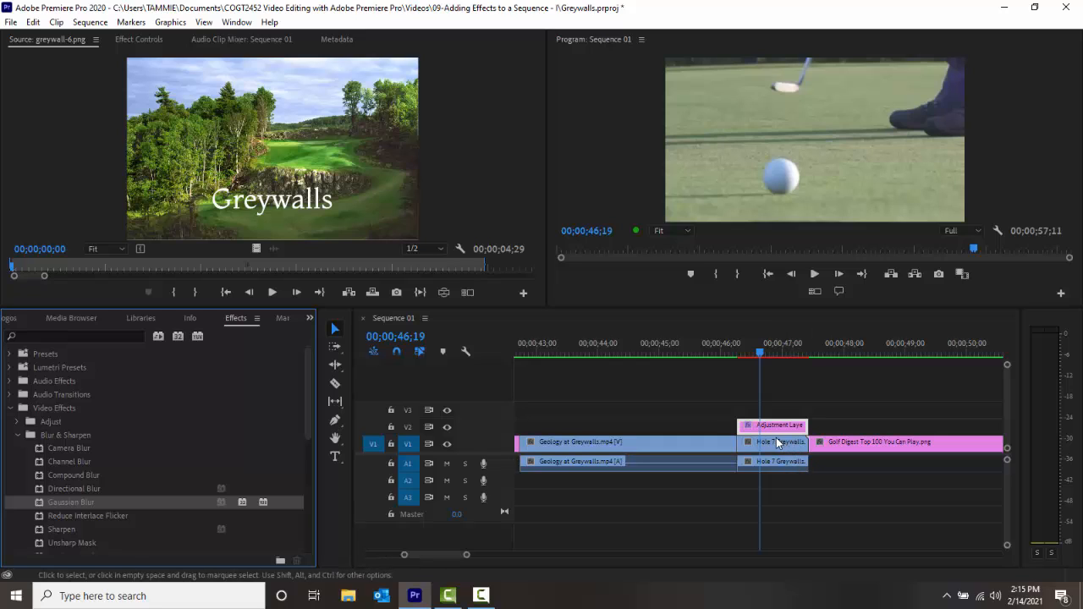
# Set the adjustment layer's Gaussian Blur blurriness to 25 and enable Repeat Edge Pixels.
pyautogui.click(135, 39)
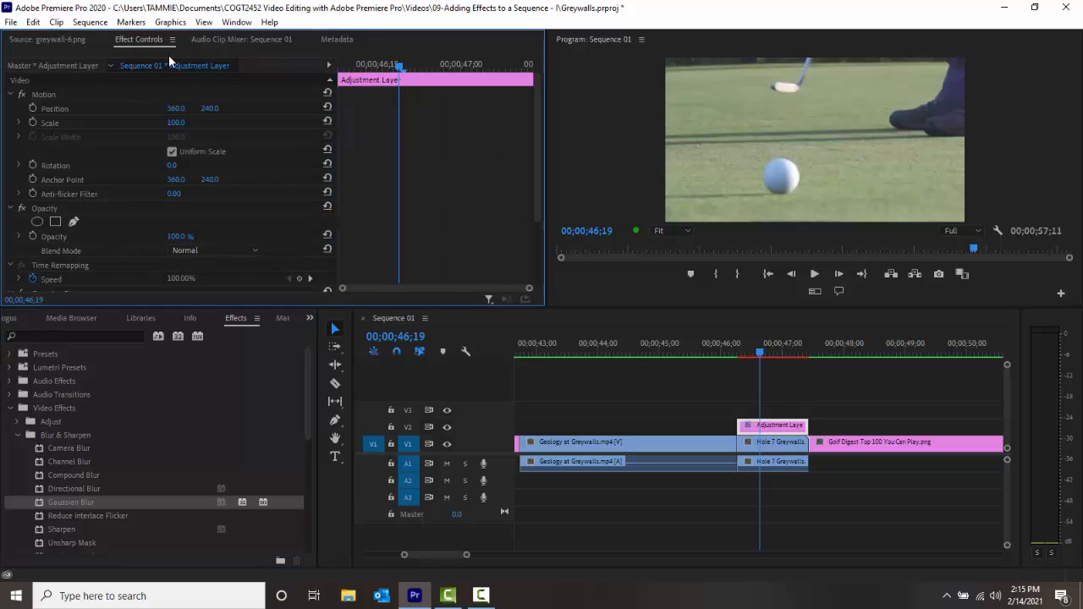
pyautogui.scroll(-3, 114, 188)
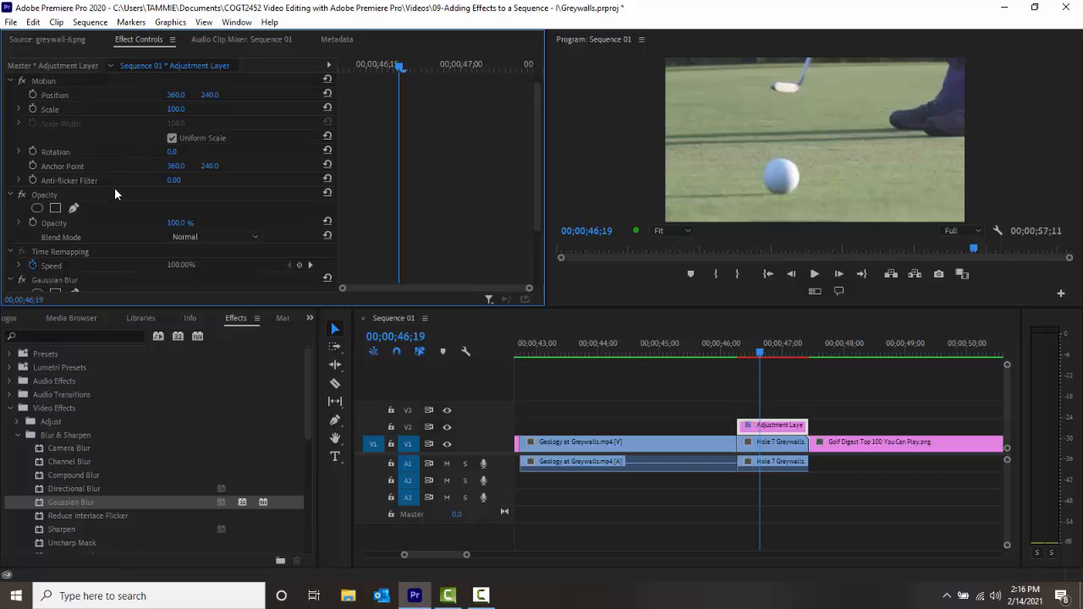
pyautogui.scroll(-1, 117, 203)
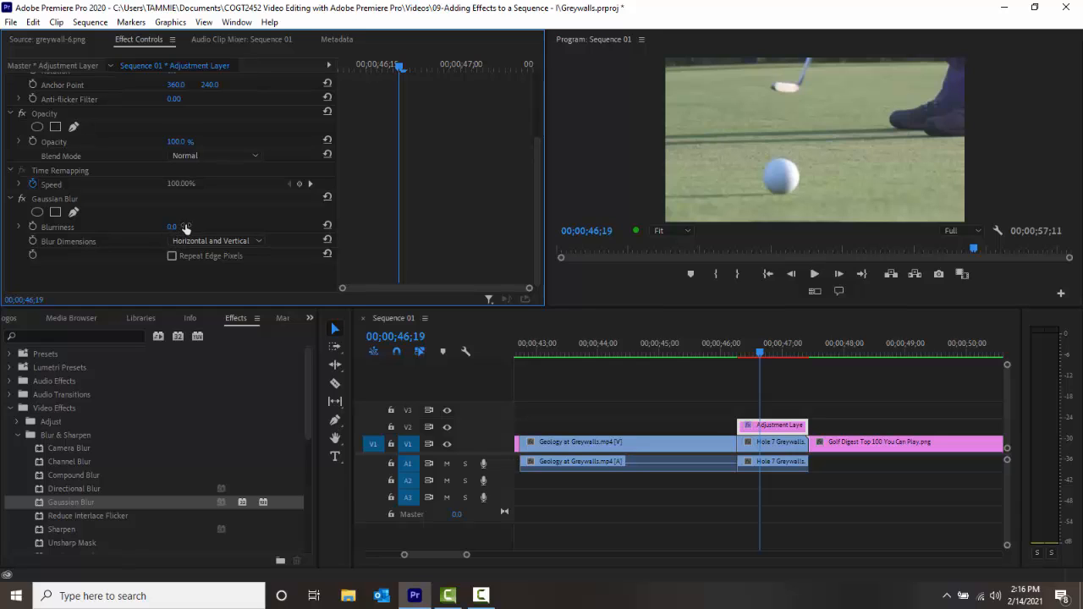
pyautogui.click(184, 225)
pyautogui.press('Return')
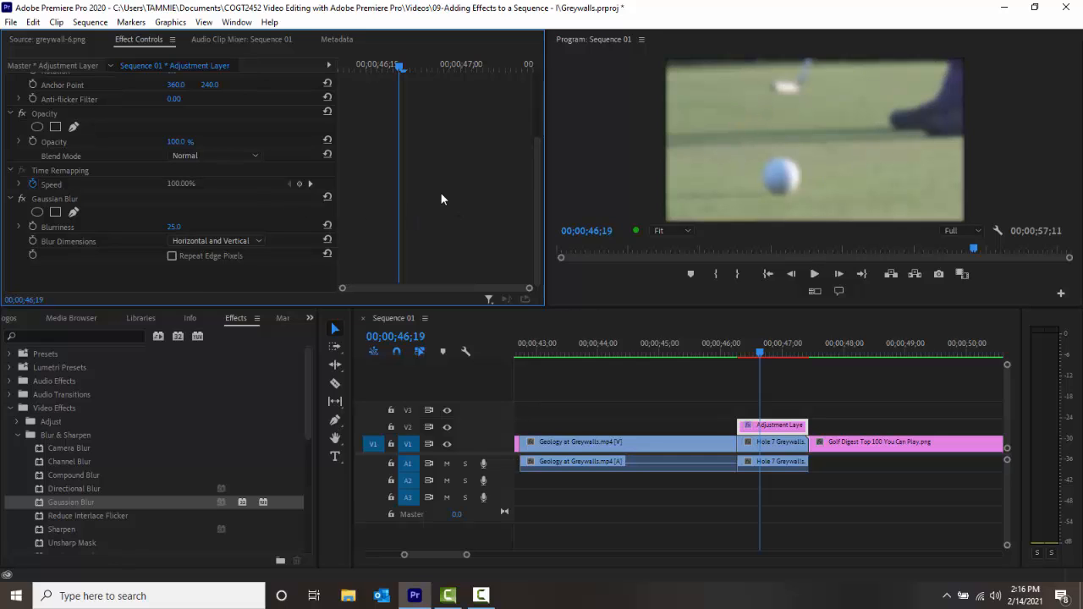
pyautogui.click(173, 257)
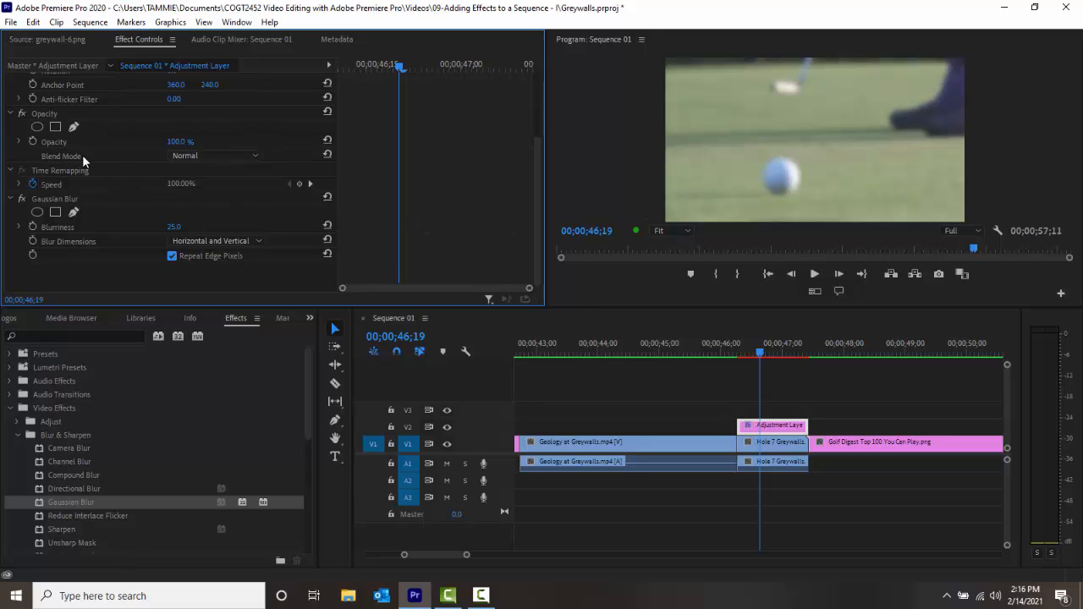
# Set the adjustment layer's opacity blend mode to Soft Light and preview it over the Hole 7 Greywalls clip.
pyautogui.click(257, 155)
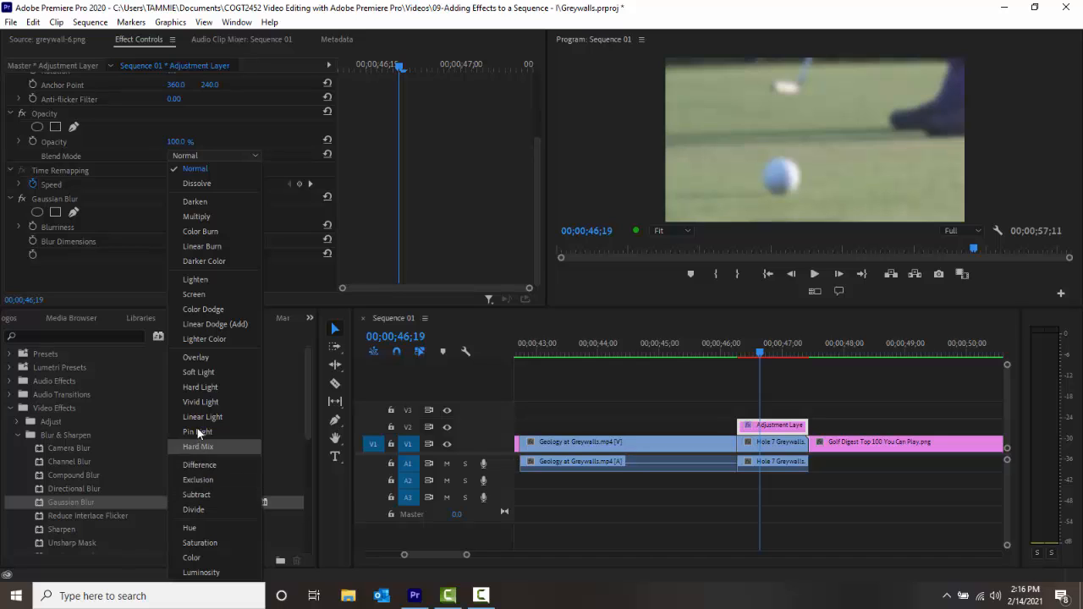
pyautogui.click(200, 373)
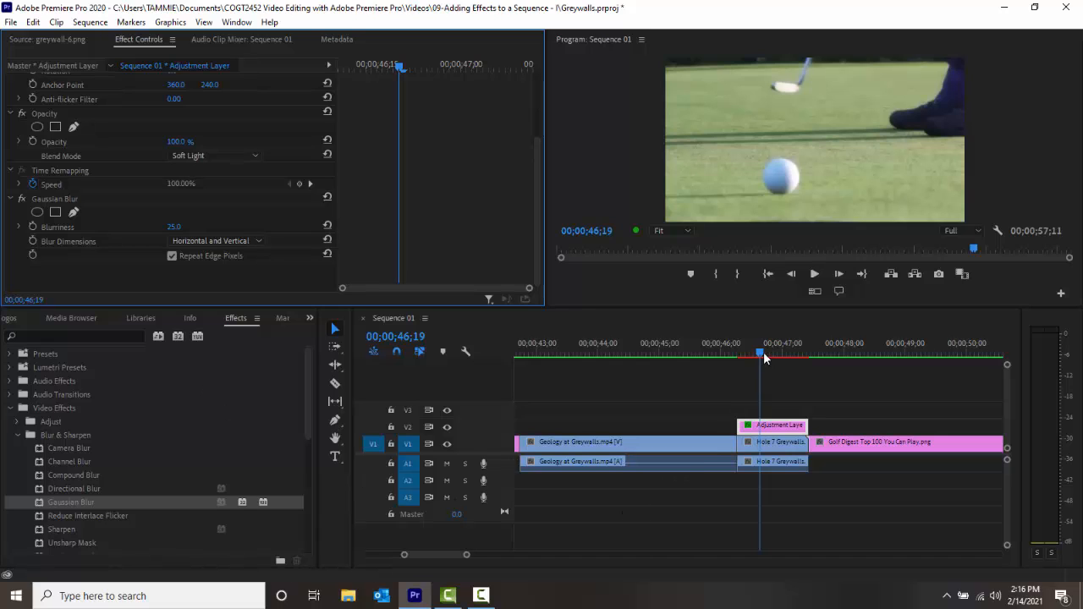
pyautogui.moveTo(764, 352)
pyautogui.mouseDown()
pyautogui.moveTo(749, 351)
pyautogui.moveTo(798, 354)
pyautogui.moveTo(760, 363)
pyautogui.moveTo(772, 370)
pyautogui.mouseUp()
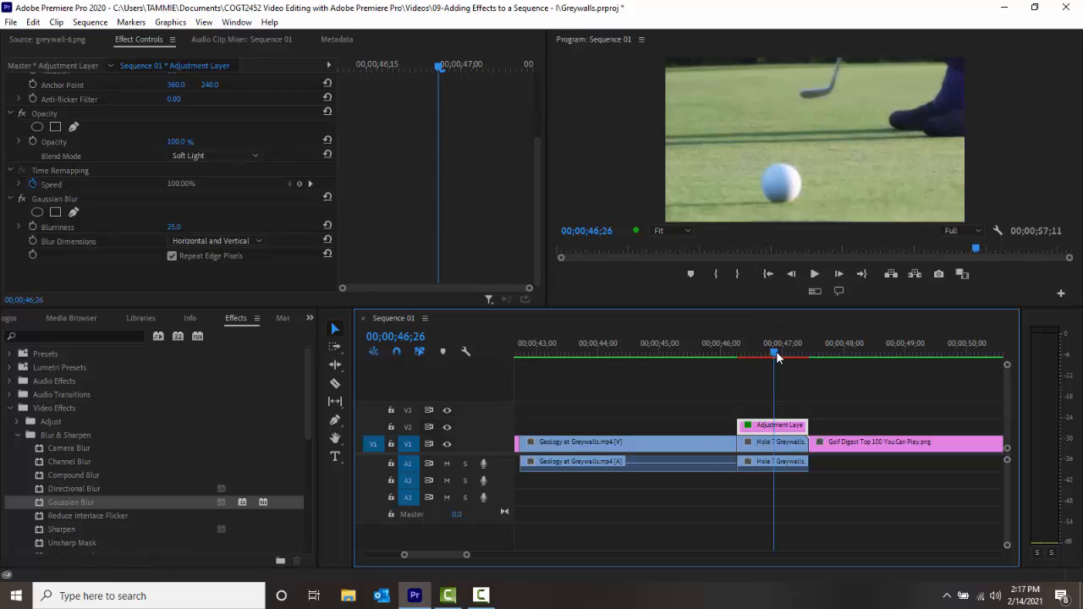
pyautogui.moveTo(773, 369)
pyautogui.mouseDown()
pyautogui.moveTo(790, 359)
pyautogui.moveTo(759, 360)
pyautogui.moveTo(792, 361)
pyautogui.moveTo(771, 363)
pyautogui.mouseUp()
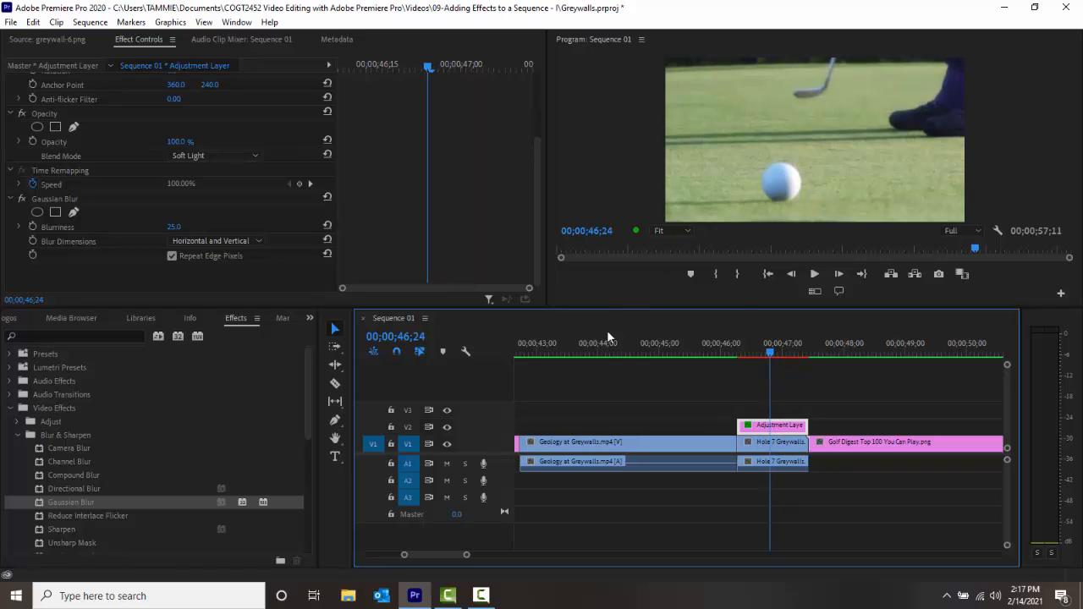
# Compare the Hole 7 Greywalls clip with and without the adjustment layer by toggling V2's track output, leaving it enabled.
pyautogui.click(447, 428)
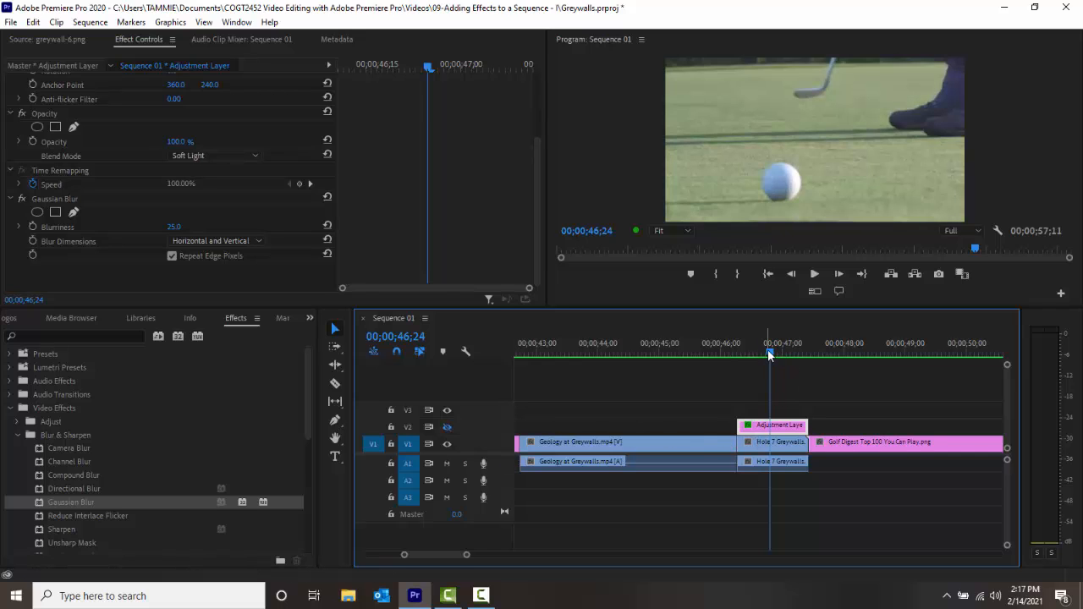
pyautogui.moveTo(768, 349); pyautogui.dragTo(762, 386)
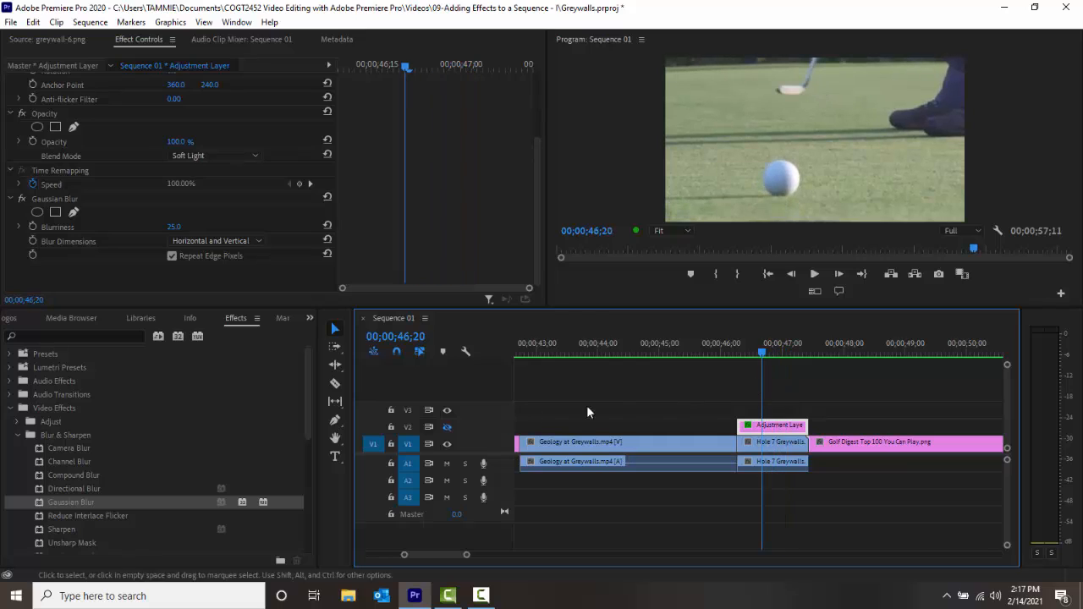
pyautogui.click(447, 427)
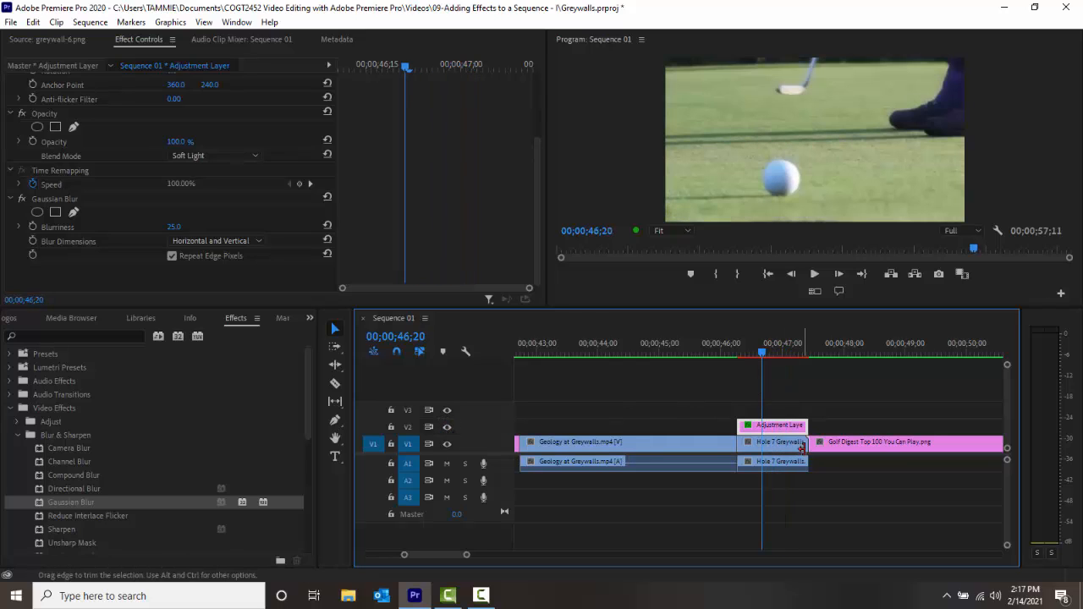
pyautogui.click(447, 427)
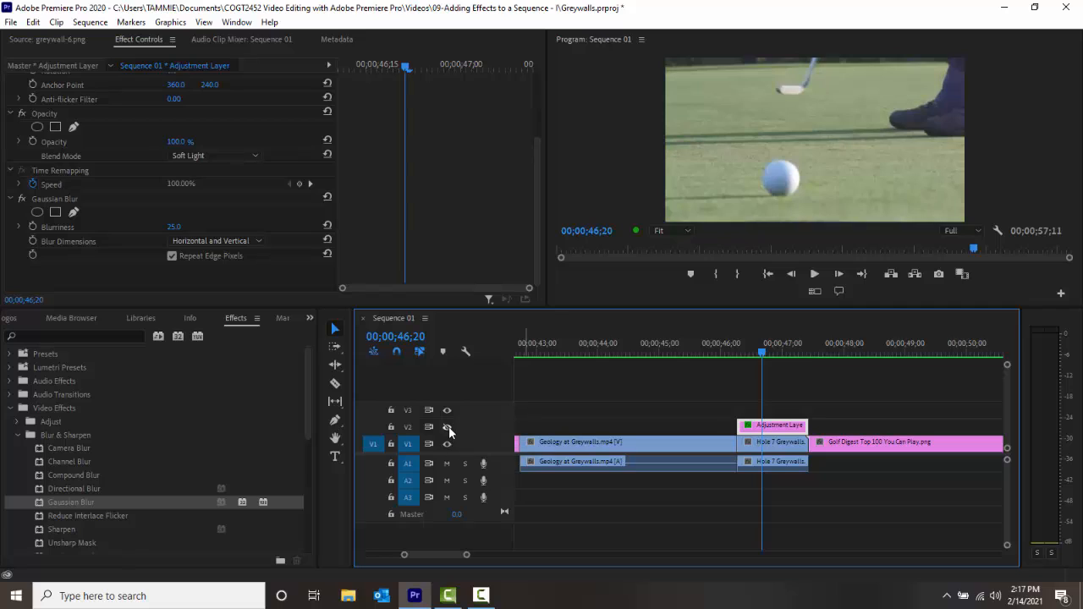
pyautogui.click(448, 427)
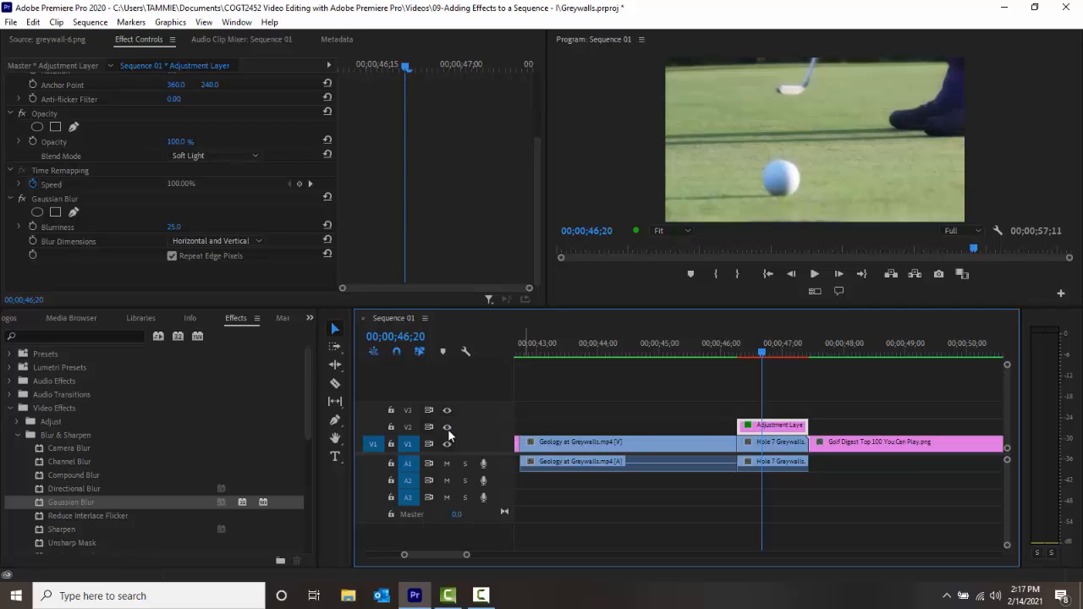